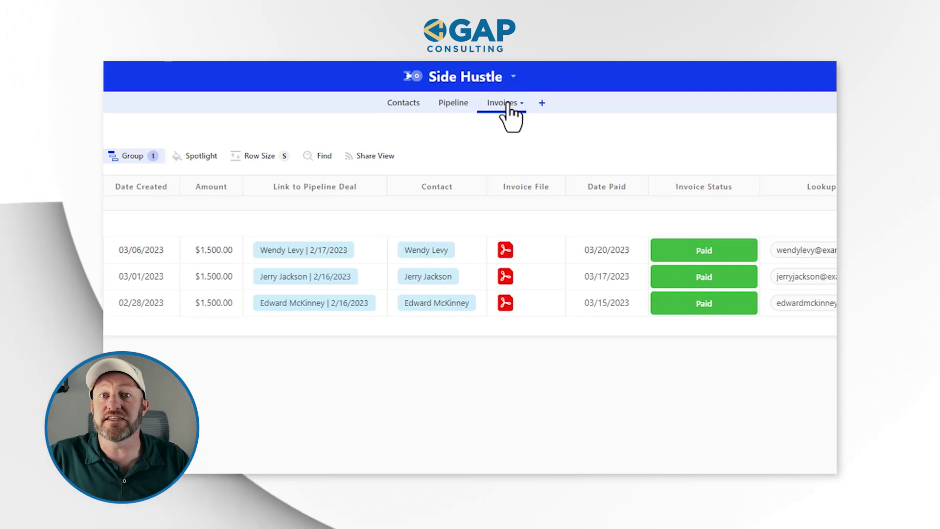
Step: Browse the Contacts list and its first contact, then return to the Pipeline table
{"action": "left_click", "coordinate": [394, 104]}
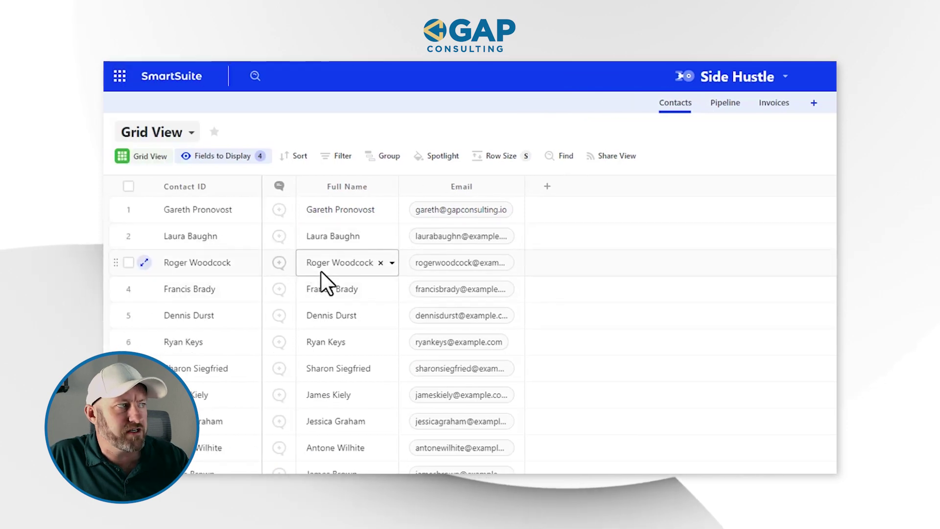
{"action": "scroll", "coordinate": [303, 327], "scroll_direction": "down", "scroll_amount": 4}
{"action": "scroll", "coordinate": [295, 340], "scroll_direction": "up", "scroll_amount": 4}
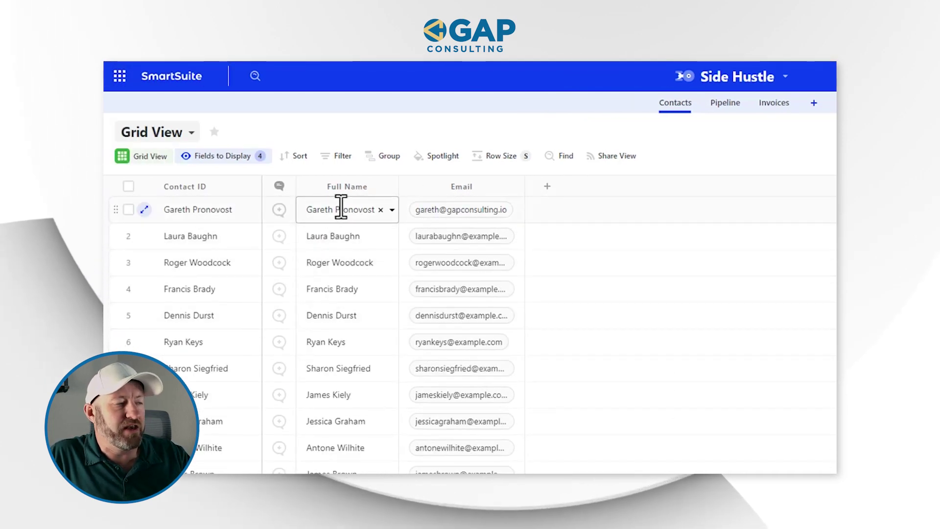
{"action": "left_click", "coordinate": [426, 212]}
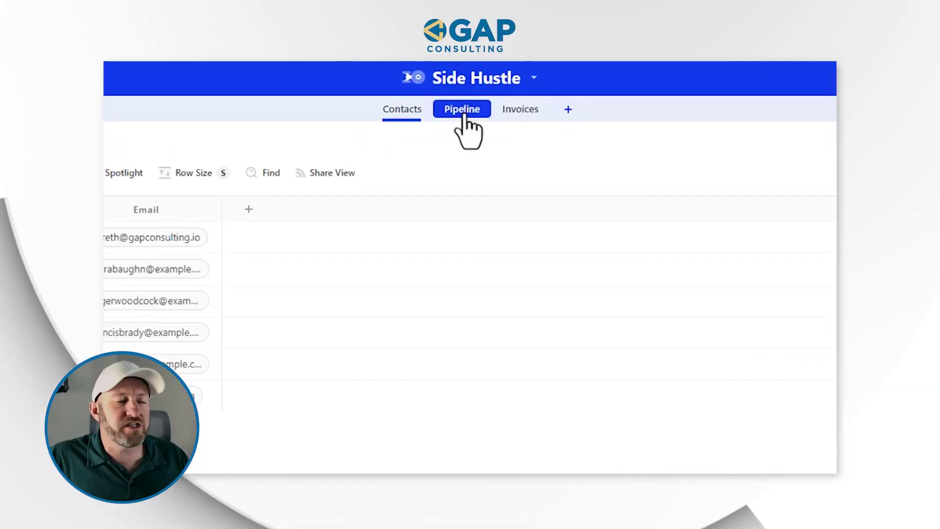
{"action": "left_click", "coordinate": [463, 115]}
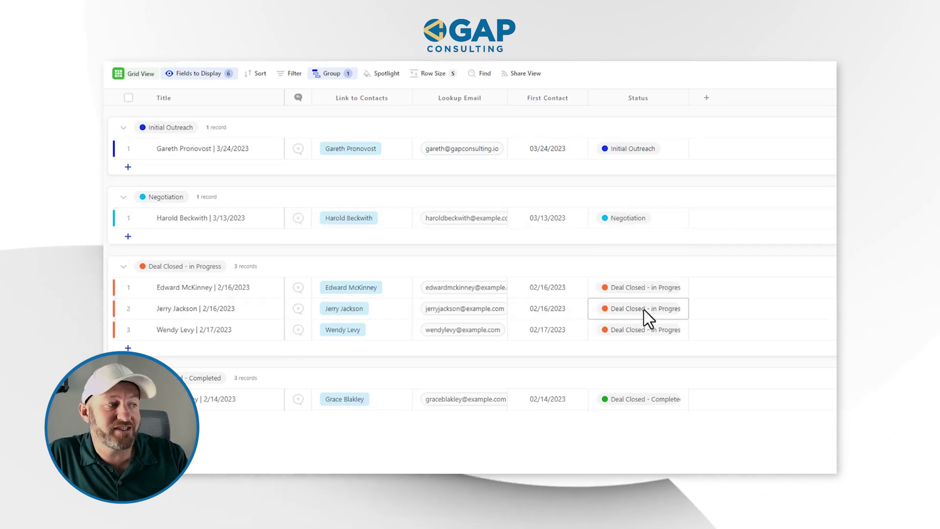
Step: Open the first Deal Closed - in Progress deal (2/16/2023) with its Communication Center
{"action": "scroll", "coordinate": [644, 343], "scroll_direction": "down", "scroll_amount": 1}
{"action": "scroll", "coordinate": [644, 396], "scroll_direction": "down", "scroll_amount": 5}
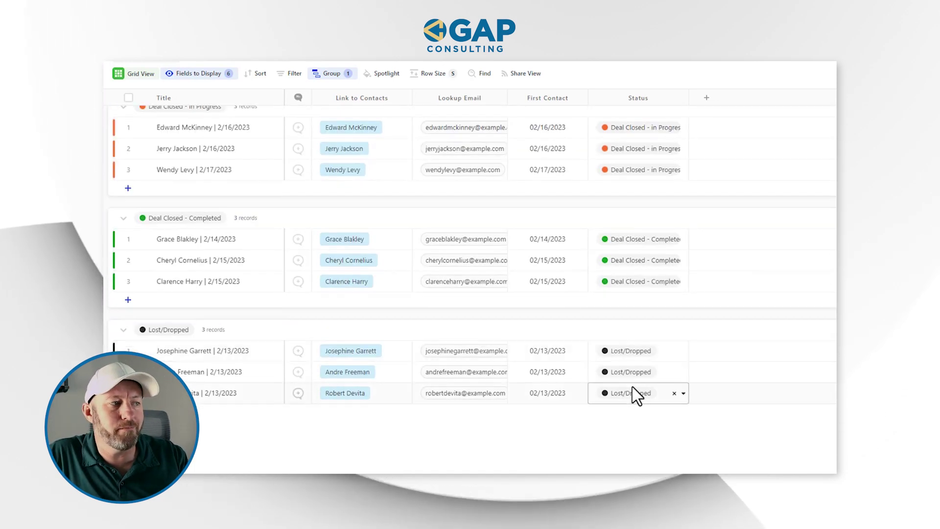
{"action": "scroll", "coordinate": [633, 387], "scroll_direction": "up", "scroll_amount": 5}
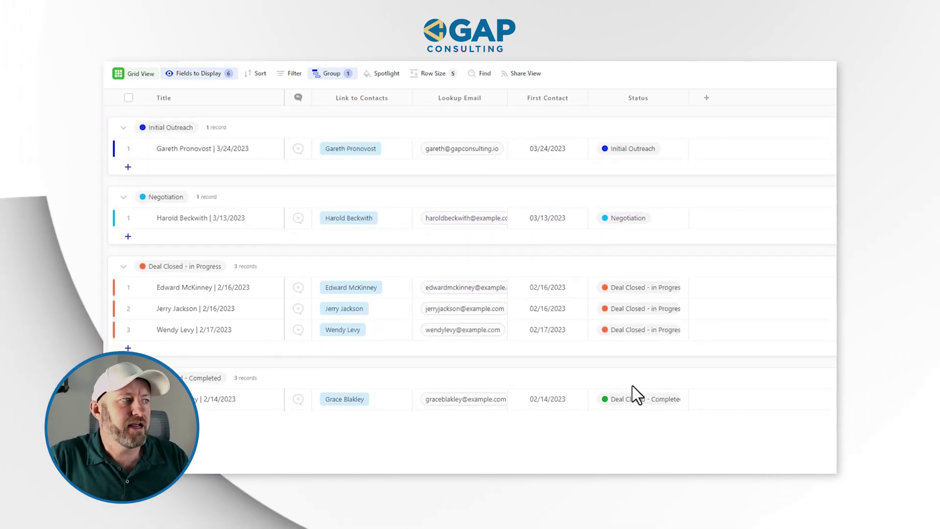
{"action": "left_click", "coordinate": [566, 291]}
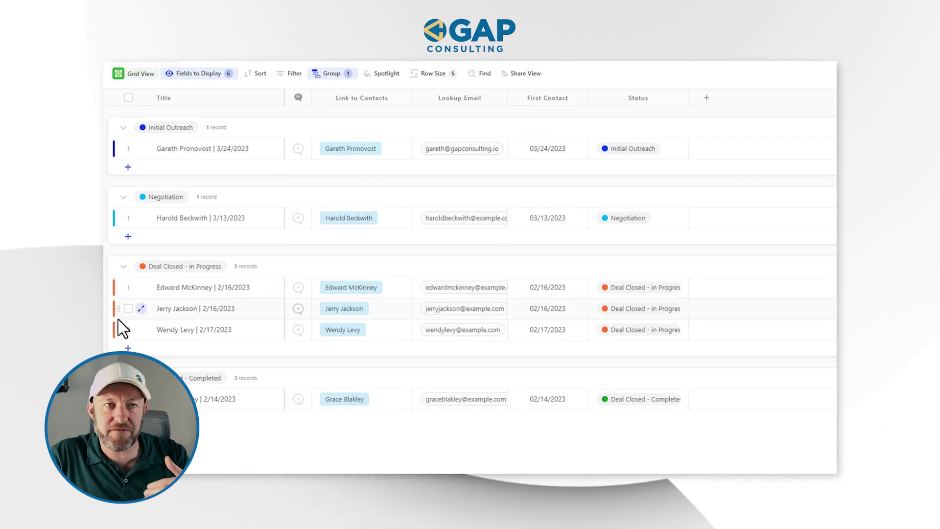
{"action": "left_click", "coordinate": [233, 291]}
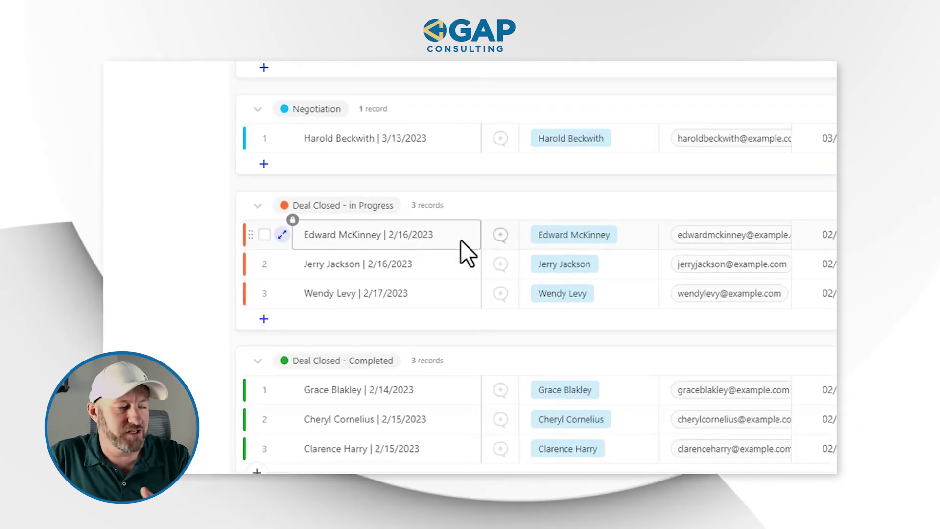
{"action": "left_click", "coordinate": [501, 235]}
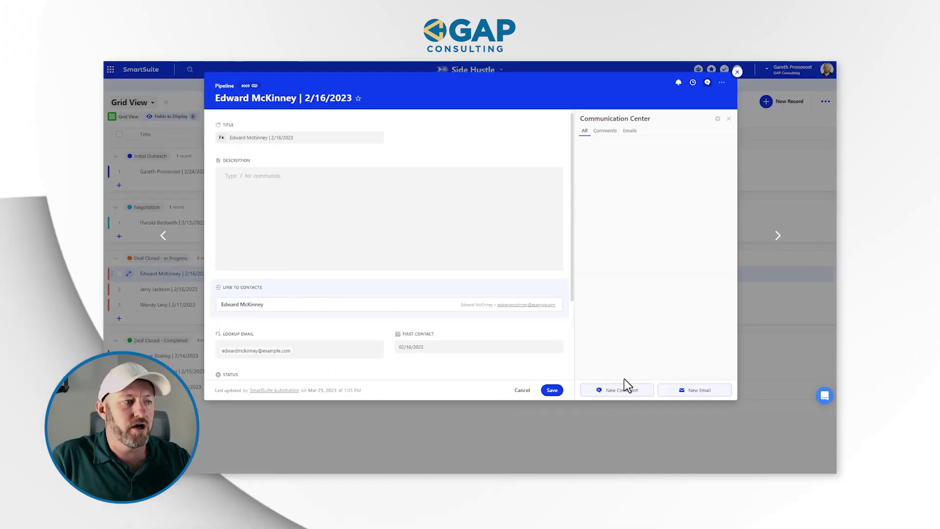
Step: Start a new comment on the deal, close the record, and go to the Invoices table
{"action": "left_click", "coordinate": [623, 390]}
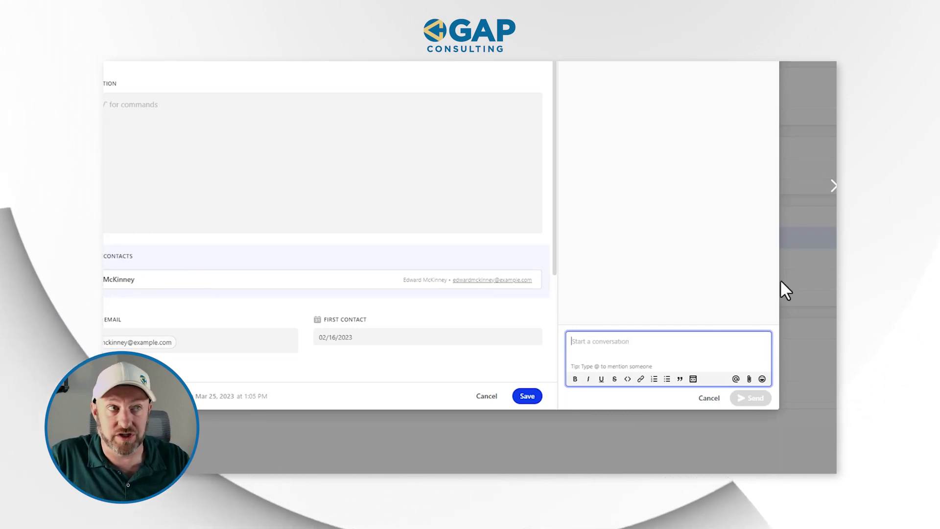
{"action": "left_click", "coordinate": [784, 289]}
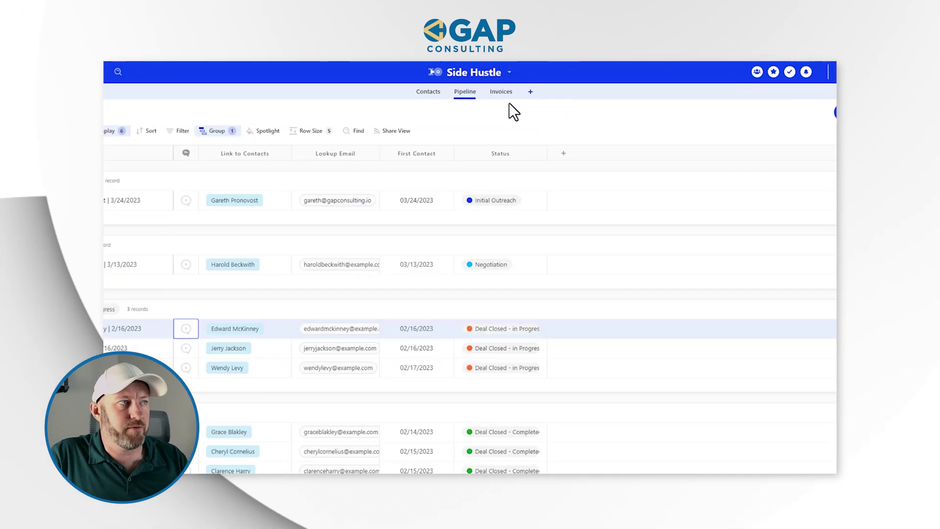
{"action": "left_click", "coordinate": [494, 85]}
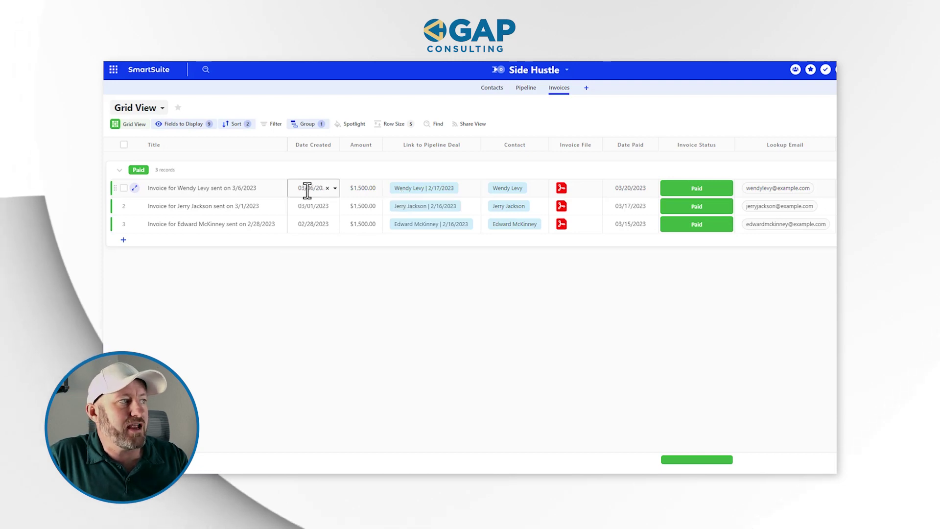
{"action": "left_click", "coordinate": [352, 195]}
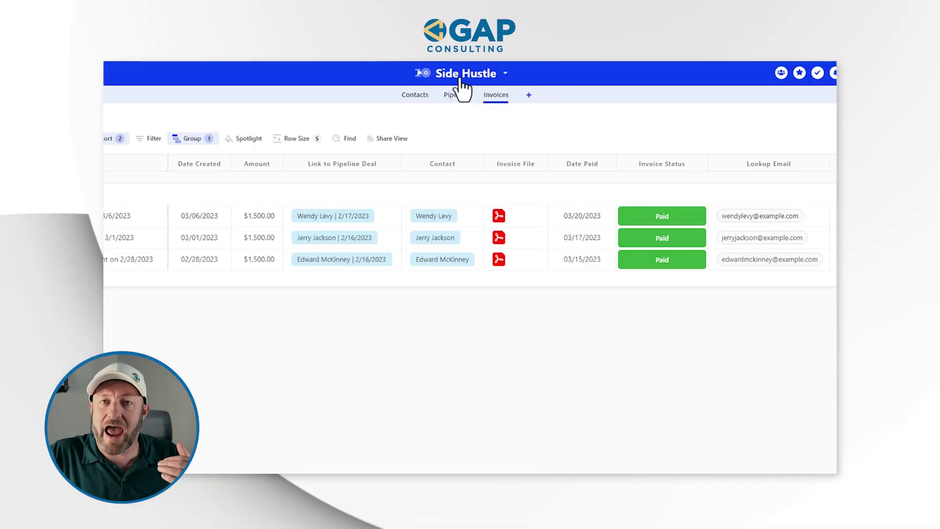
{"action": "left_click", "coordinate": [463, 74]}
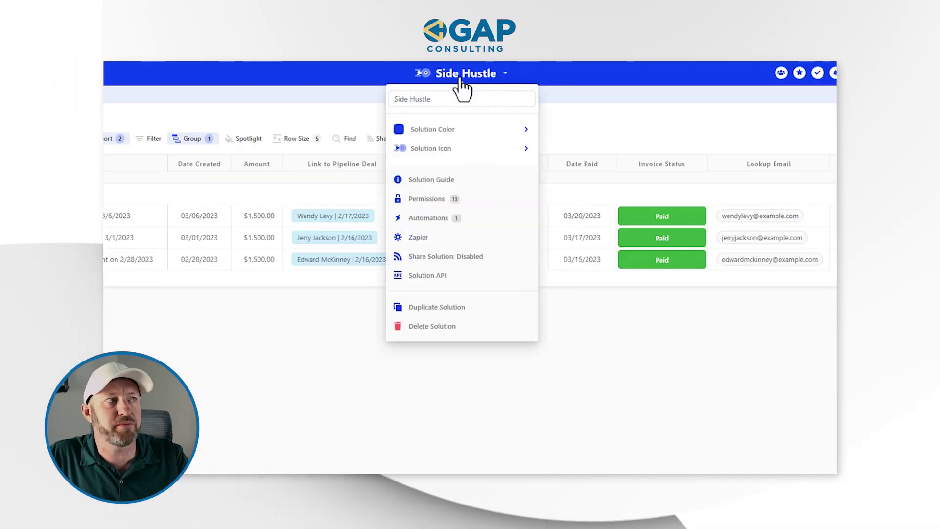
Step: Open the Pipeline automation that creates an Invoices record from the Side Hustle automations
{"action": "left_click", "coordinate": [444, 219]}
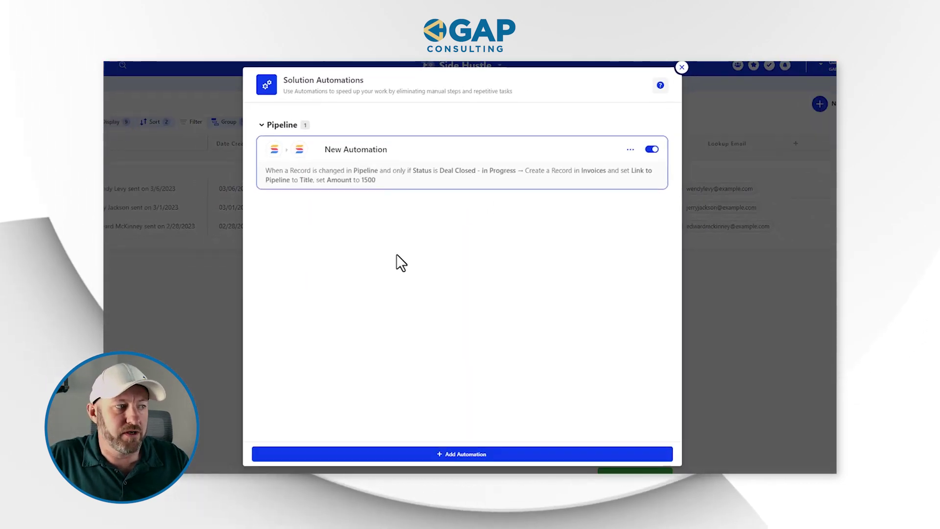
{"action": "left_click", "coordinate": [360, 166]}
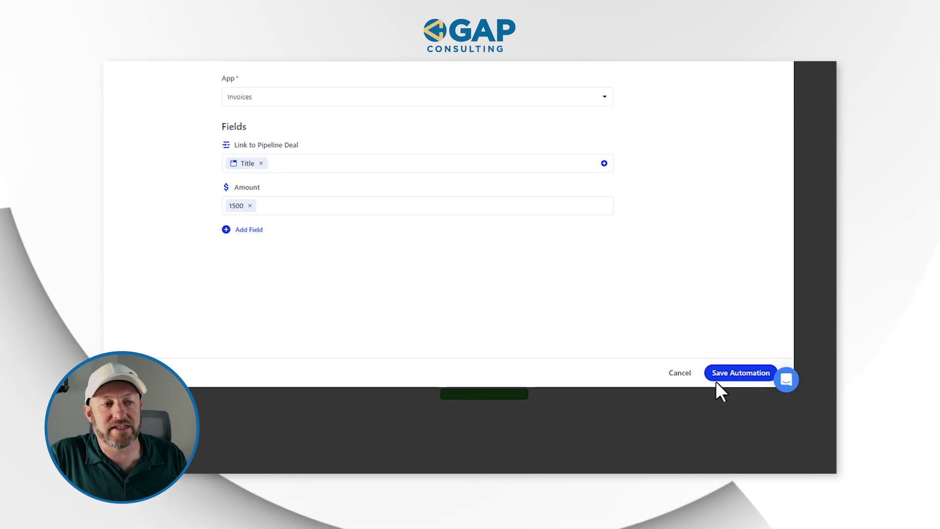
Step: Save the Invoices automation (Link to Pipeline Deal = Title, Amount 1500) and close the automations list
{"action": "left_click", "coordinate": [718, 384]}
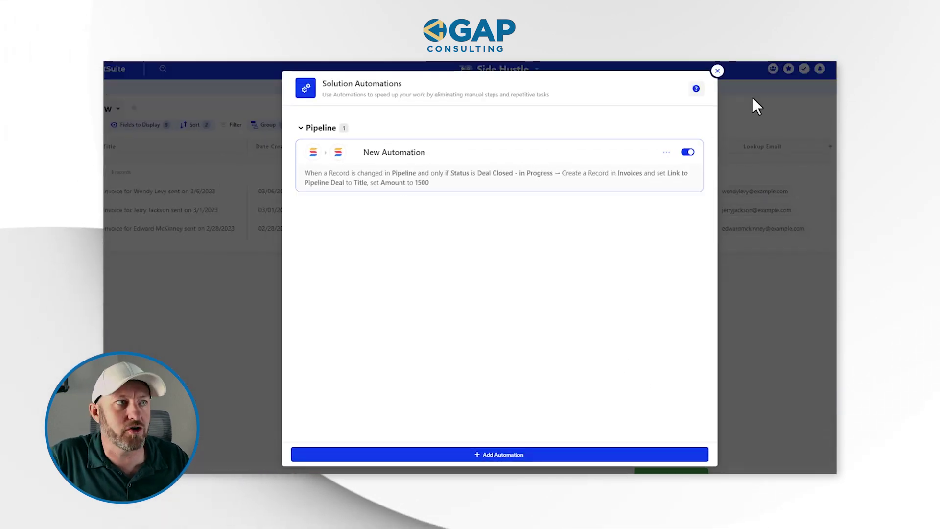
{"action": "left_click", "coordinate": [718, 71]}
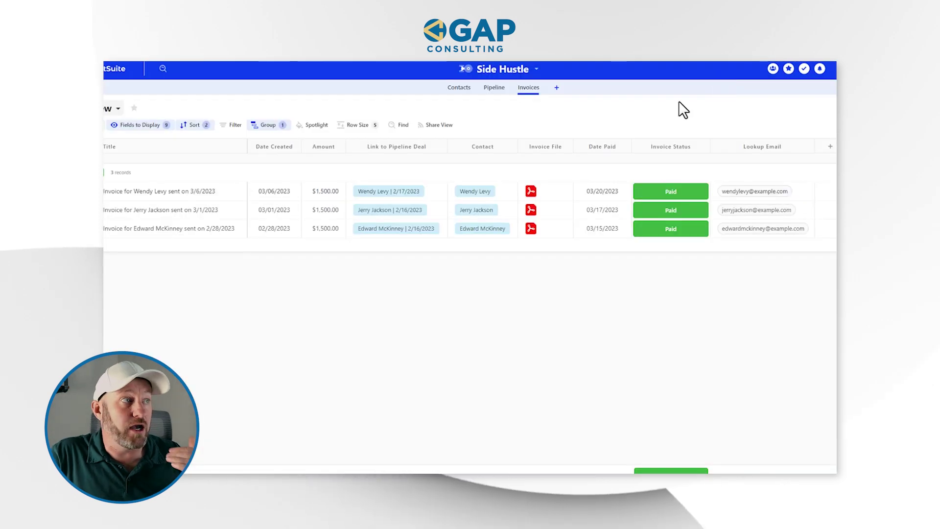
Step: Change the 3/24/2023 Initial Outreach deal's status to Deal Closed - in Progress
{"action": "left_click", "coordinate": [494, 87]}
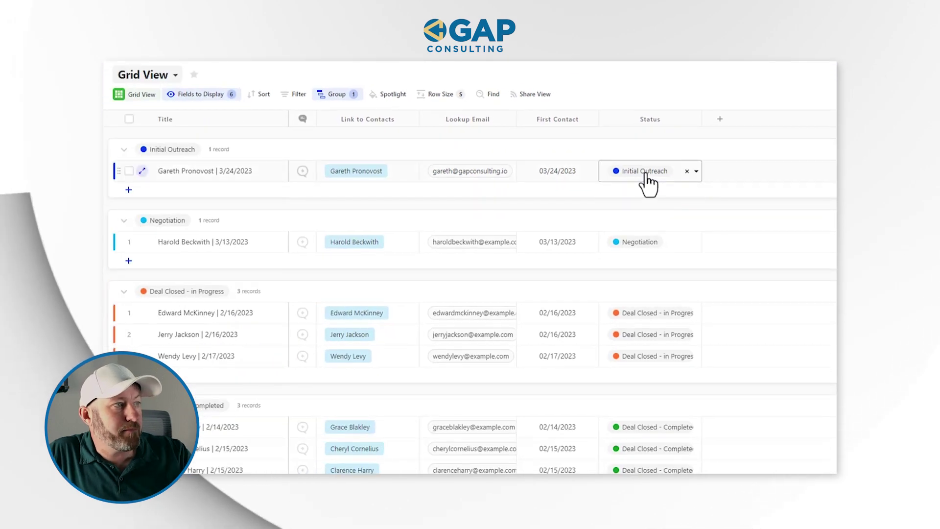
{"action": "left_click", "coordinate": [285, 174]}
{"action": "left_click", "coordinate": [391, 181]}
{"action": "left_click", "coordinate": [500, 178]}
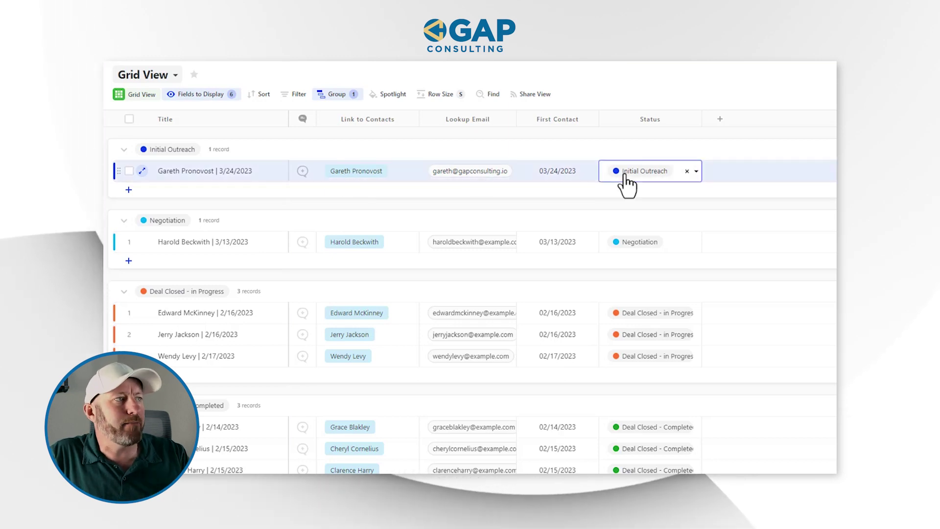
{"action": "left_click", "coordinate": [647, 173]}
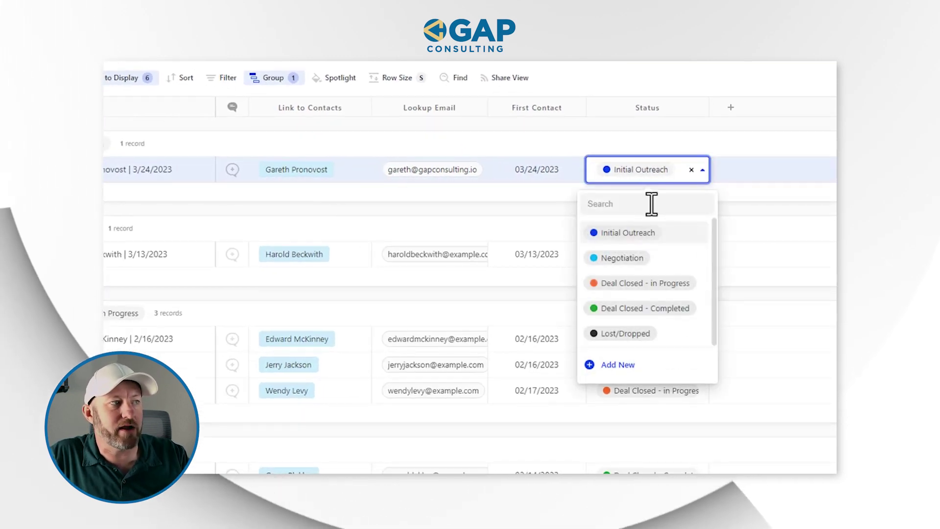
{"action": "left_click", "coordinate": [653, 285]}
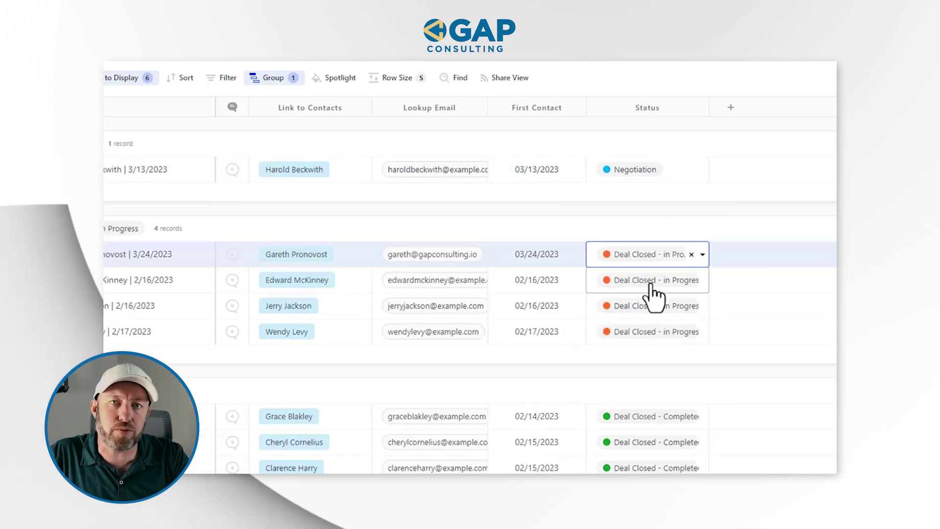
{"action": "left_click", "coordinate": [757, 212]}
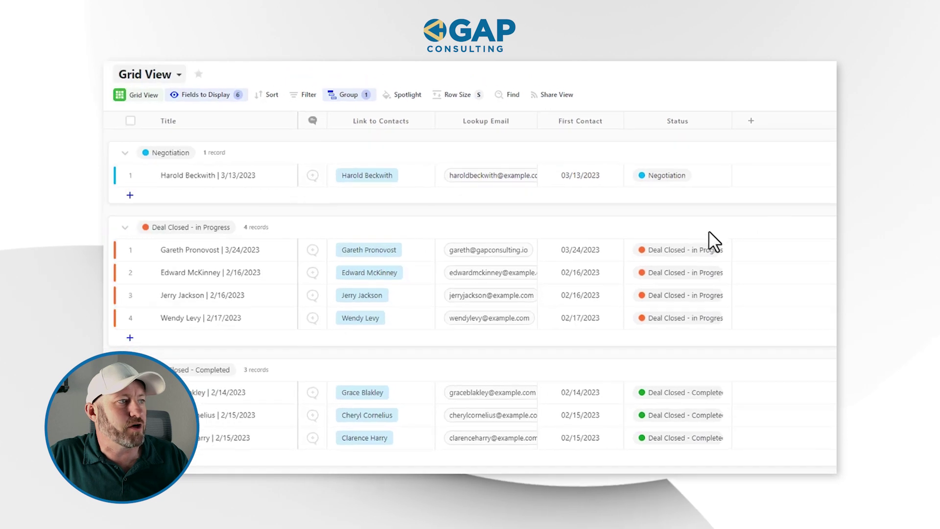
{"action": "left_click", "coordinate": [682, 248]}
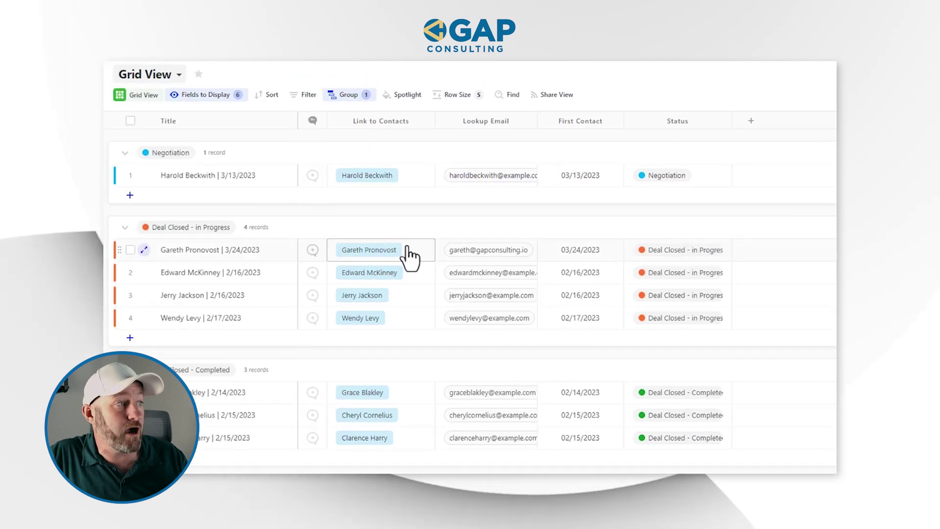
{"action": "left_click", "coordinate": [676, 255]}
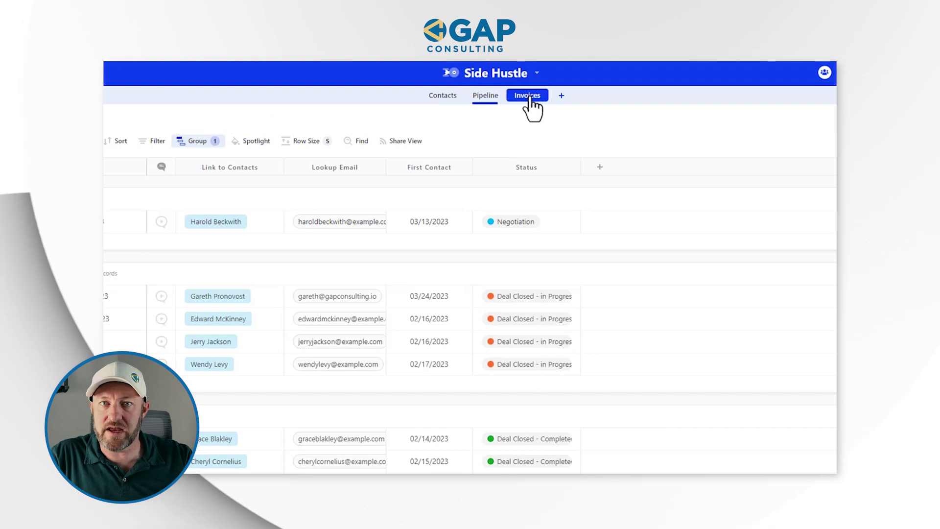
Step: Check the new 03/25/2023 $1,500.00 invoice's Date Created and open that field's settings
{"action": "left_click", "coordinate": [529, 97]}
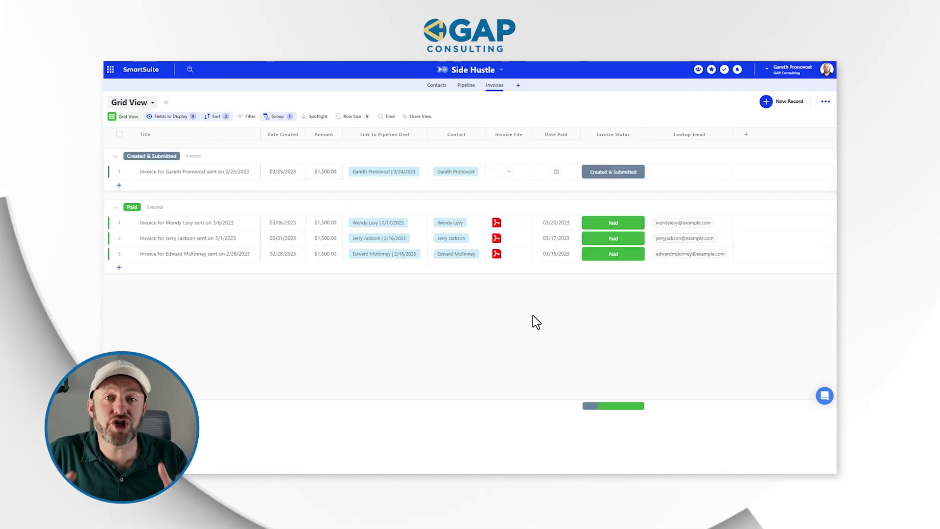
{"action": "left_click", "coordinate": [286, 172]}
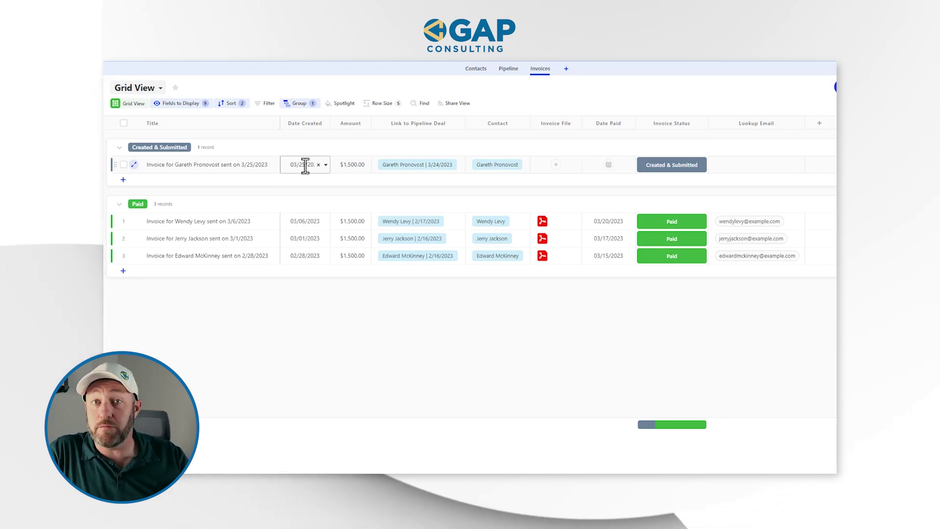
{"action": "left_click", "coordinate": [307, 123]}
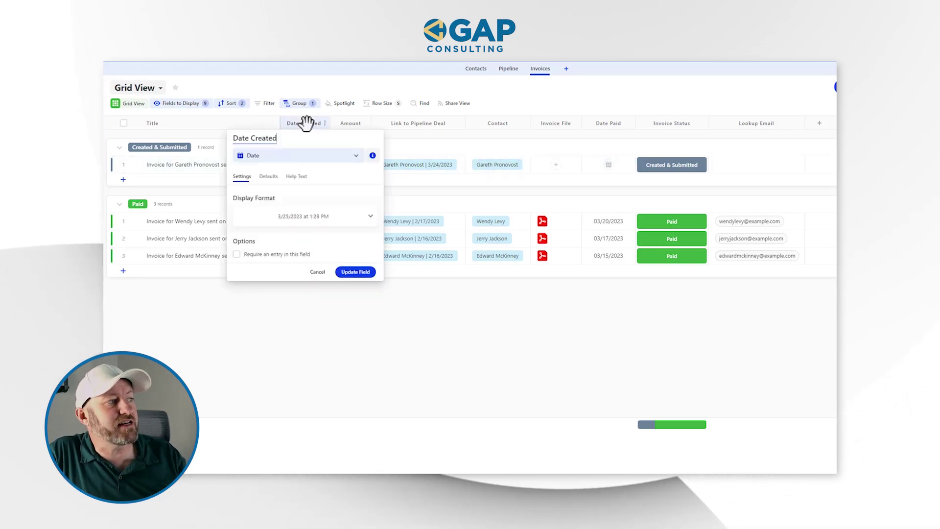
Step: Confirm Date Created defaults to Today and cancel the field settings unchanged
{"action": "left_click", "coordinate": [269, 177]}
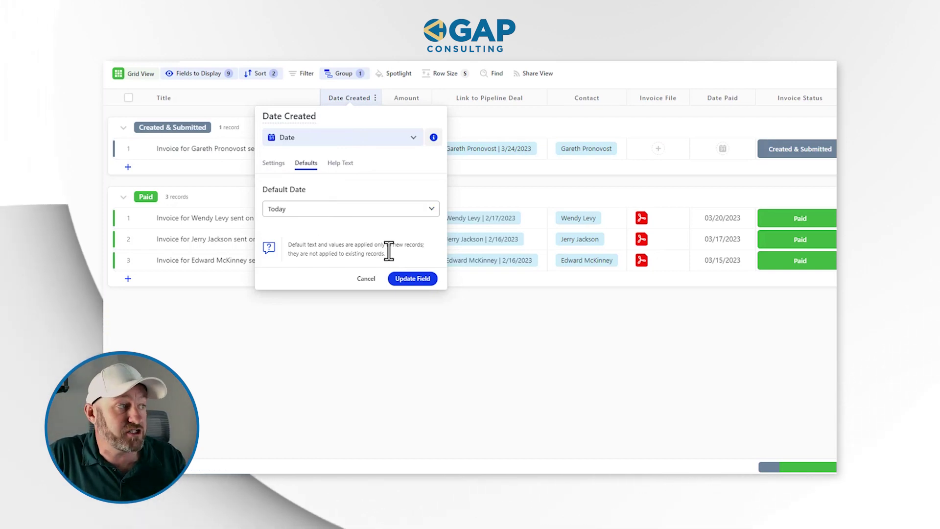
{"action": "left_click", "coordinate": [367, 279]}
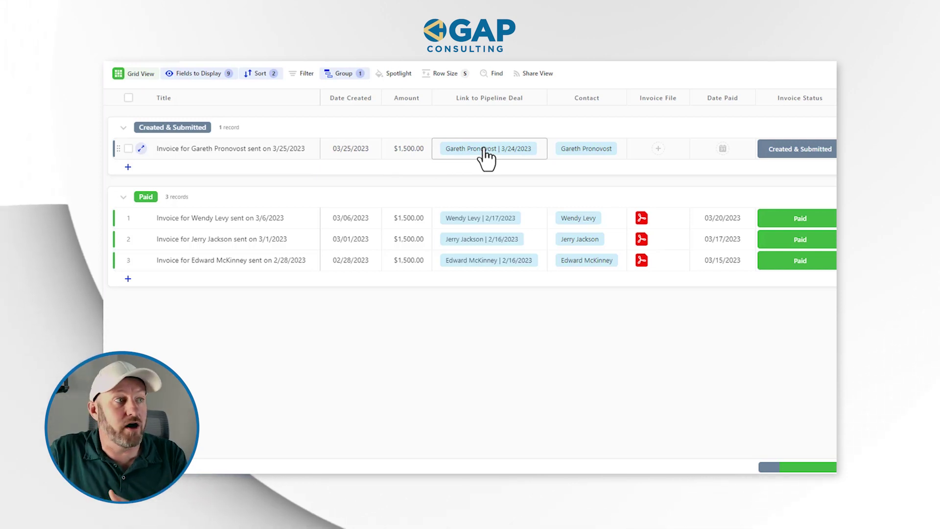
Step: Scroll the Invoices grid right to reveal the Lookup Email column
{"action": "scroll", "coordinate": [647, 147], "scroll_direction": "right", "scroll_amount": 3}
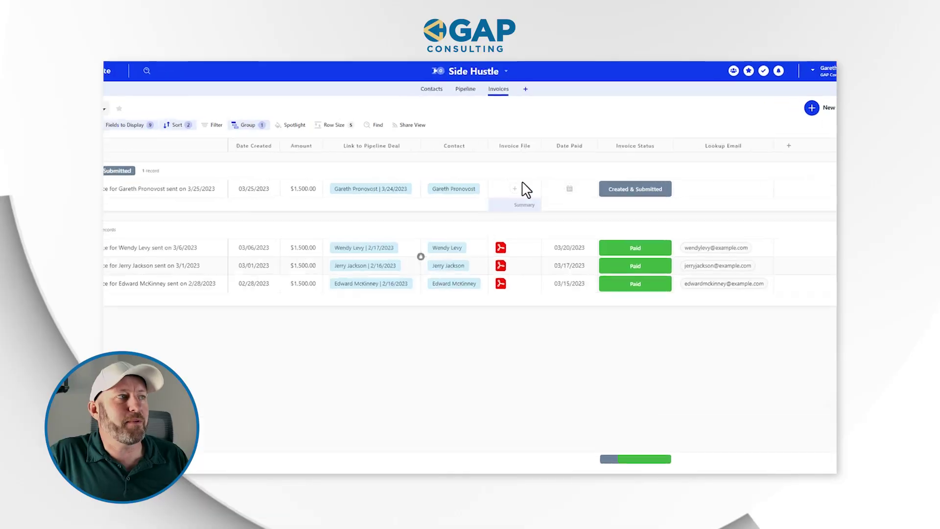
Step: Create a new Document Designer invoice, preview the 3/25/2023 $1500.00 record, and print it to PDF
{"action": "left_click", "coordinate": [519, 95]}
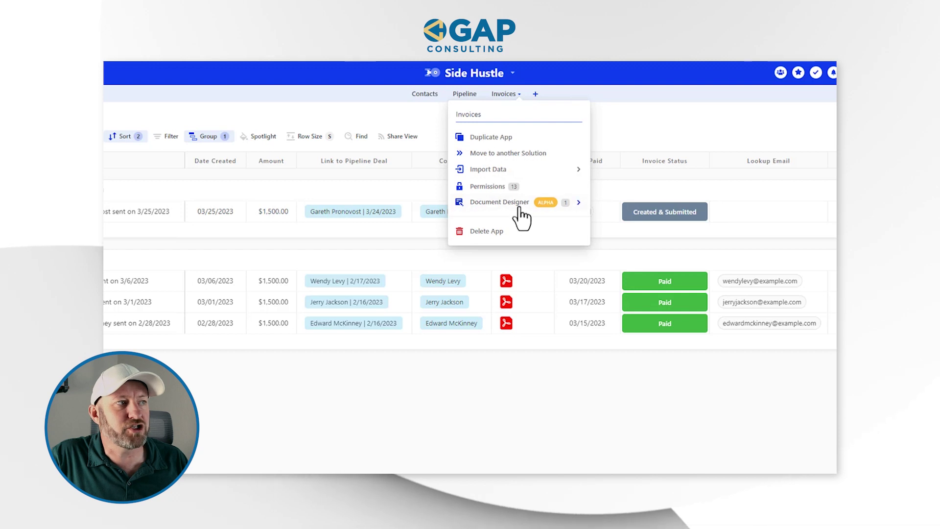
{"action": "mouse_move", "coordinate": [519, 207]}
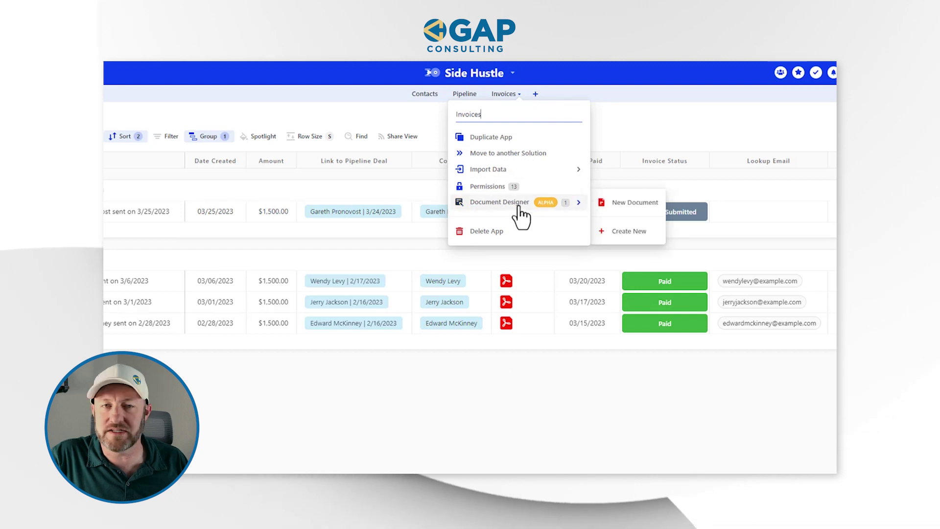
{"action": "left_click", "coordinate": [621, 208]}
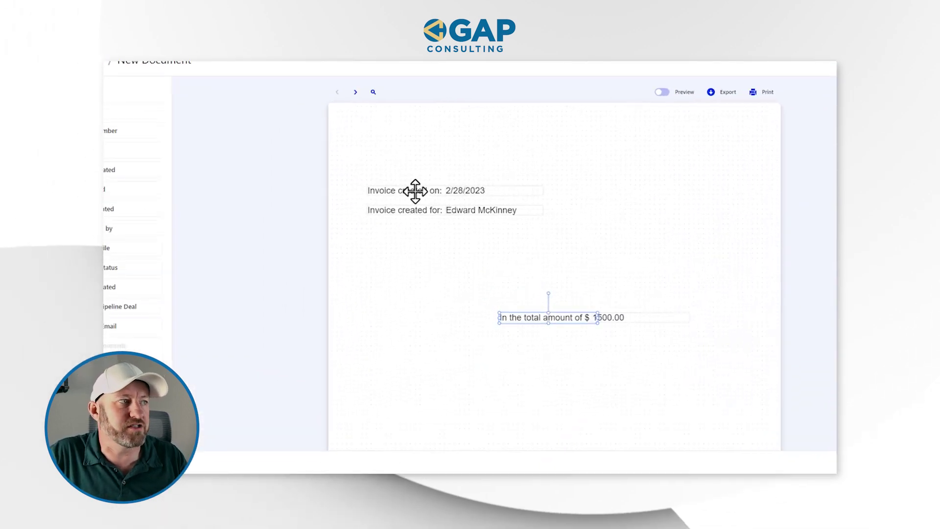
{"action": "left_click", "coordinate": [357, 96]}
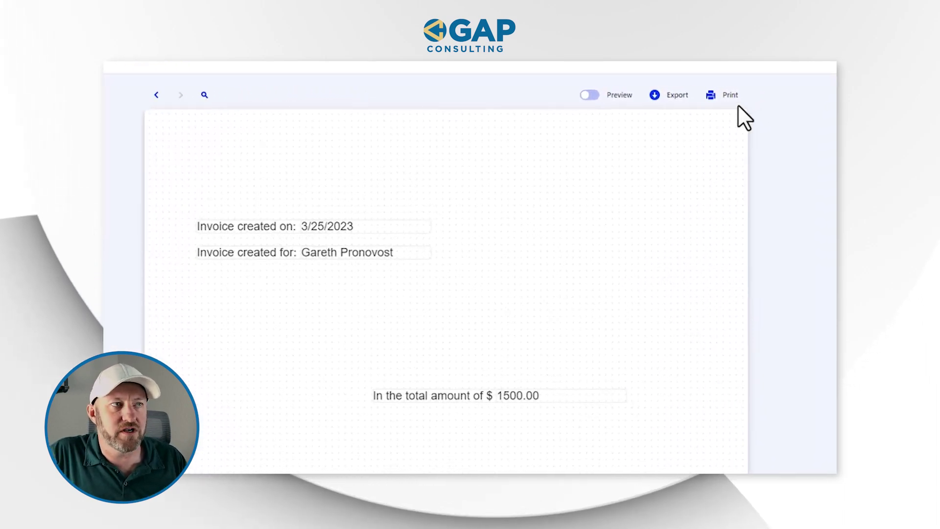
{"action": "left_click", "coordinate": [733, 95]}
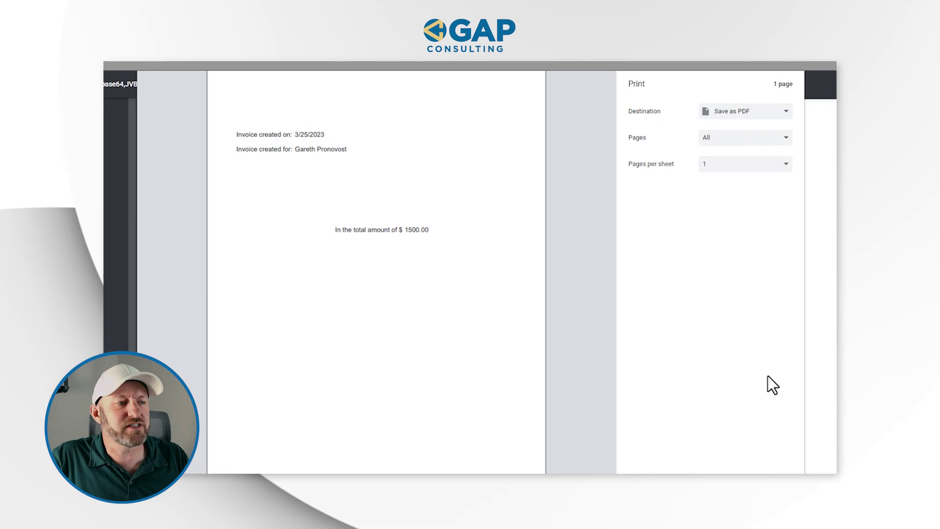
Step: Save the 3/25/2023 invoice as a named PDF file, then close the Document Designer
{"action": "left_click", "coordinate": [688, 464]}
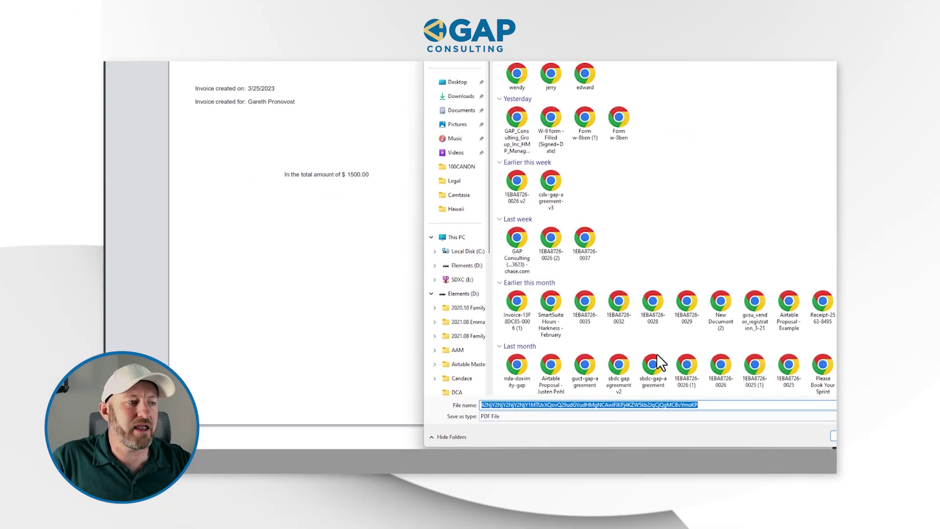
{"action": "type", "text": "gareth"}
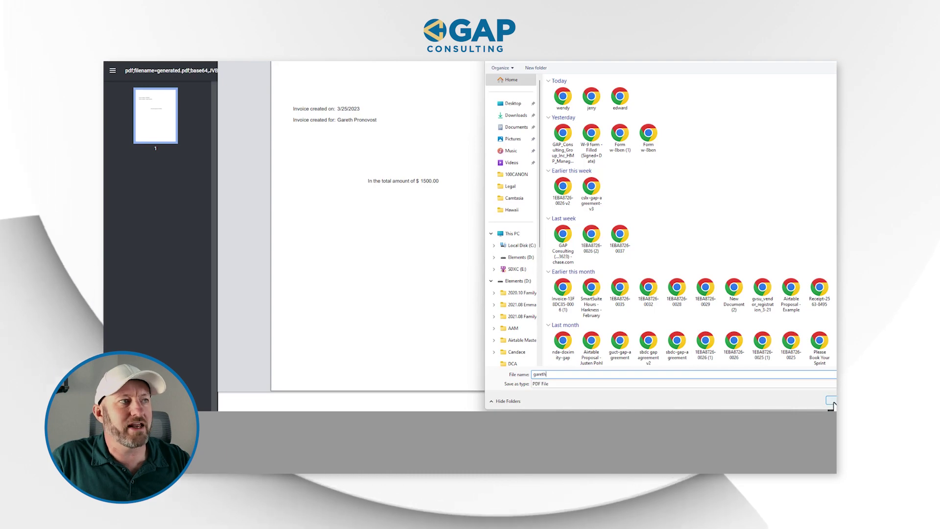
{"action": "left_click", "coordinate": [831, 400]}
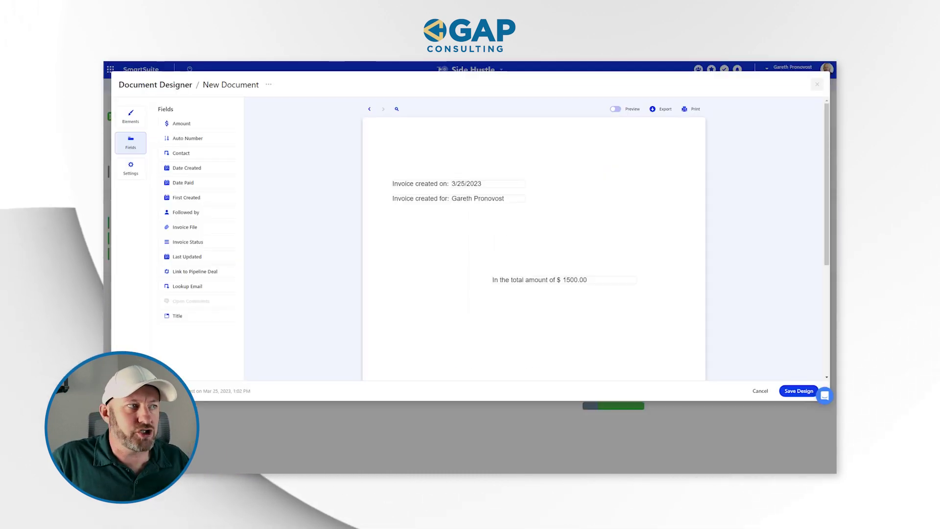
{"action": "left_click", "coordinate": [817, 84]}
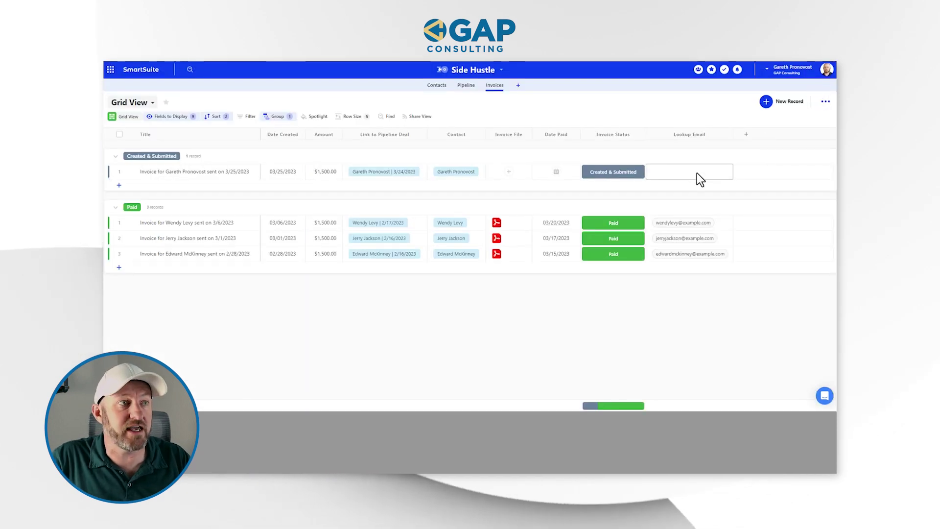
Step: Upload the saved invoice PDF from Downloads into the 03/25/2023 invoice's Invoice File field
{"action": "left_click", "coordinate": [504, 172]}
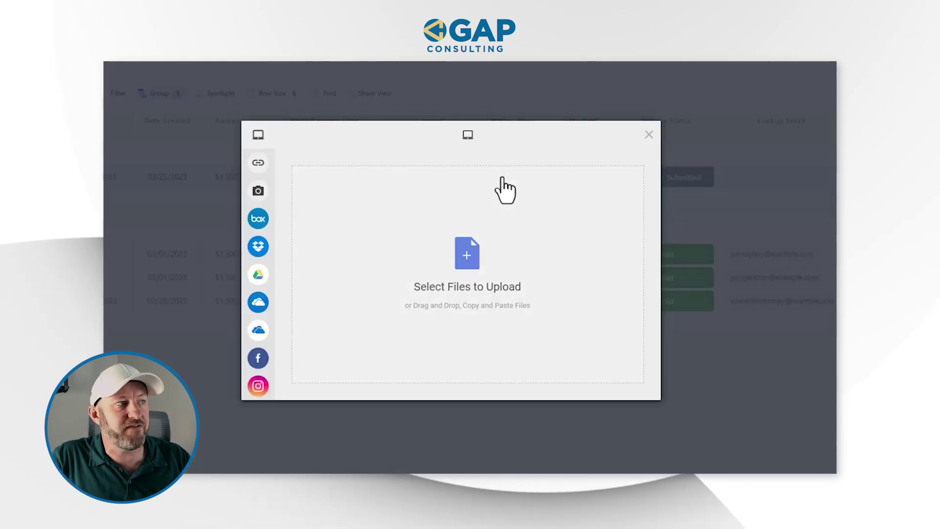
{"action": "left_click", "coordinate": [471, 252]}
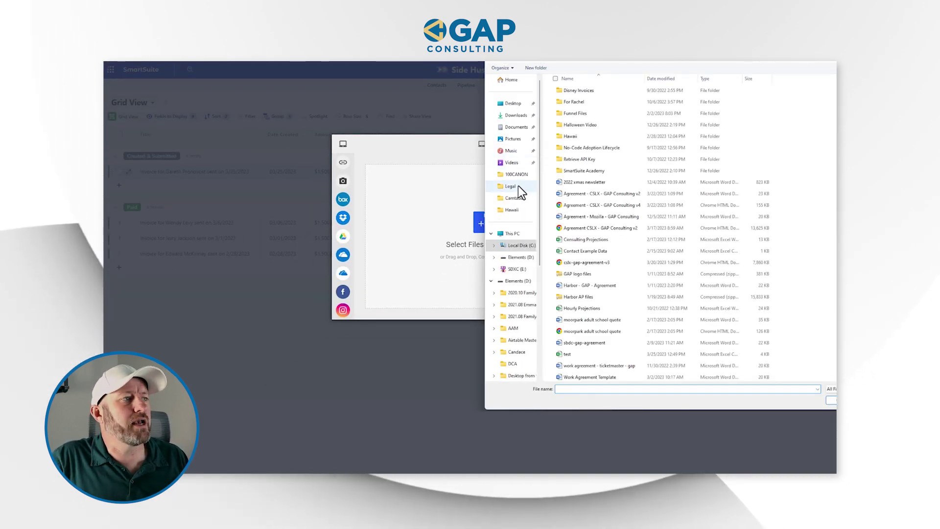
{"action": "left_click", "coordinate": [513, 117]}
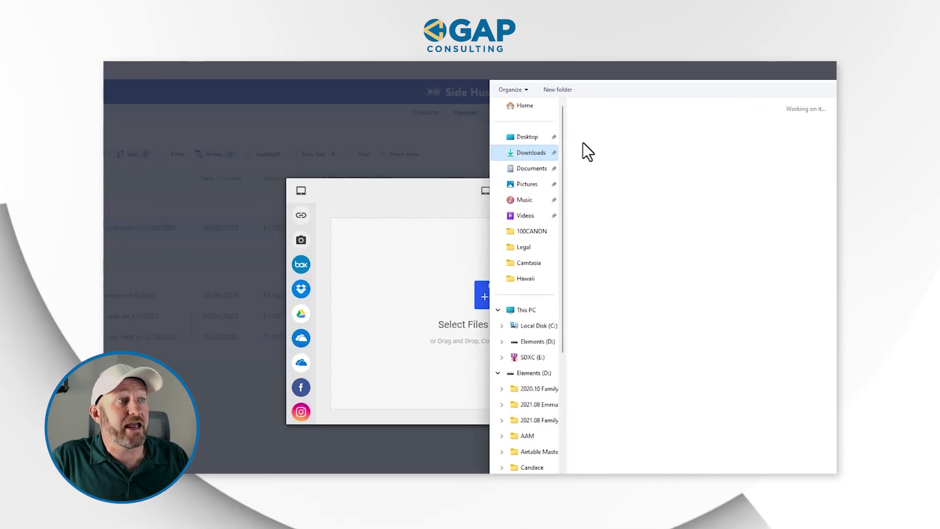
{"action": "double_click", "coordinate": [594, 131]}
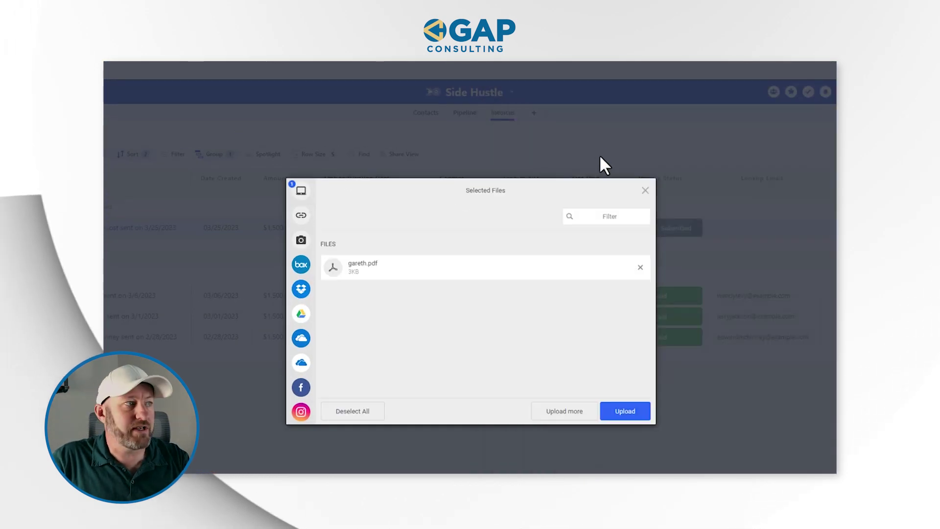
{"action": "left_click", "coordinate": [621, 414]}
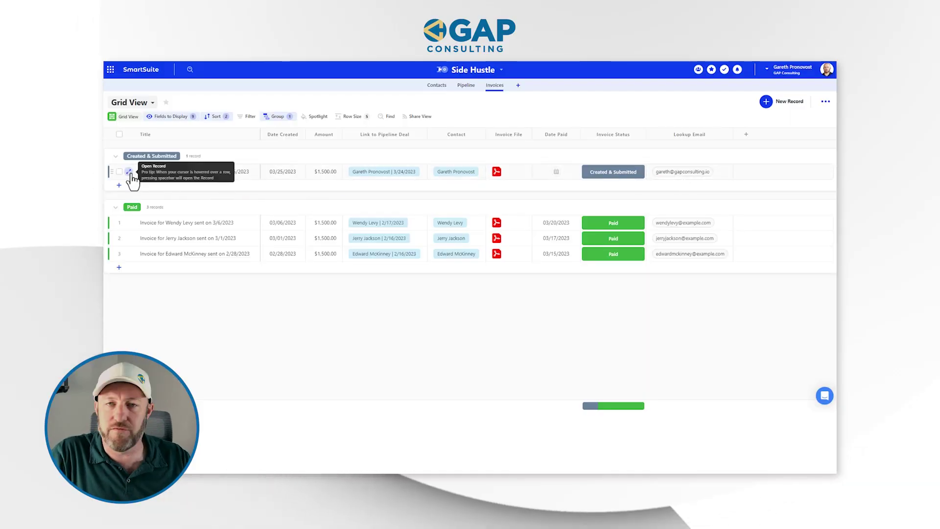
Step: Open the 3/25/2023 invoice record's Communication Center, check its settings, and begin a new email
{"action": "left_click", "coordinate": [129, 172]}
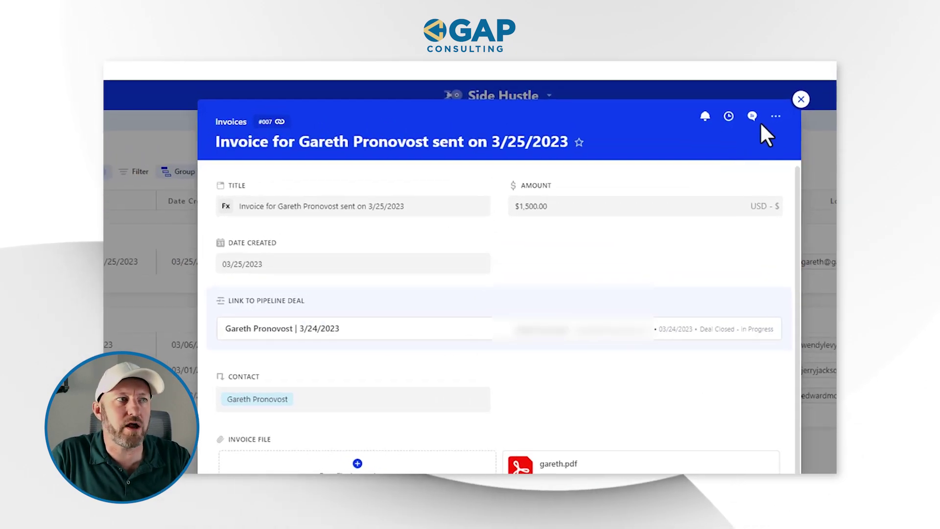
{"action": "left_click", "coordinate": [753, 116]}
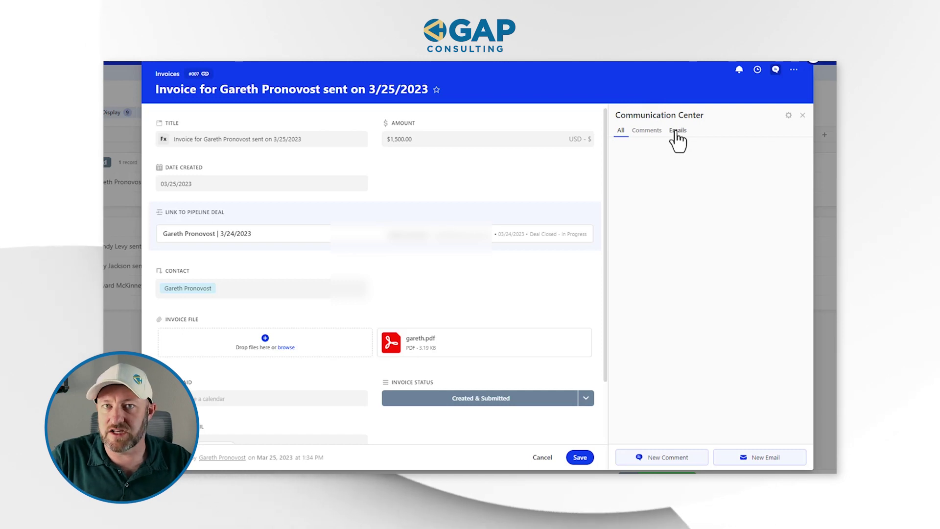
{"action": "left_click", "coordinate": [789, 116]}
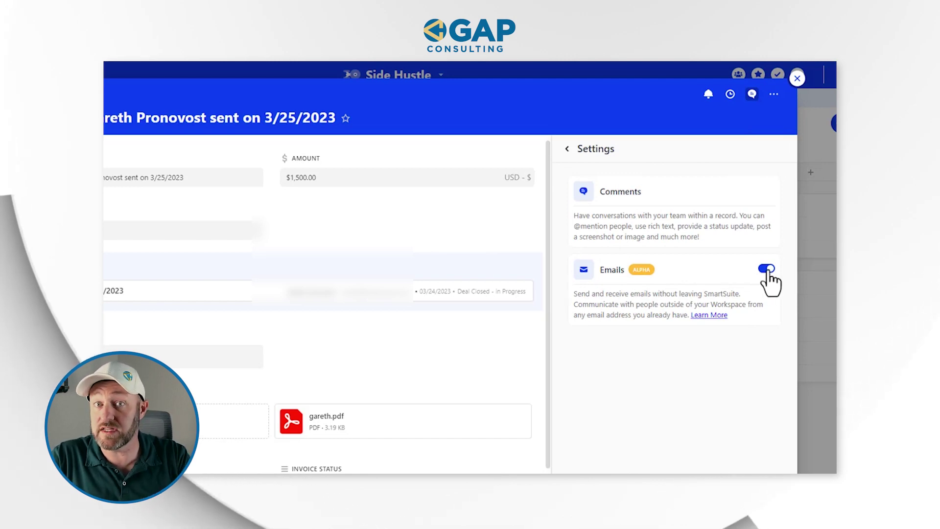
{"action": "left_click", "coordinate": [571, 157]}
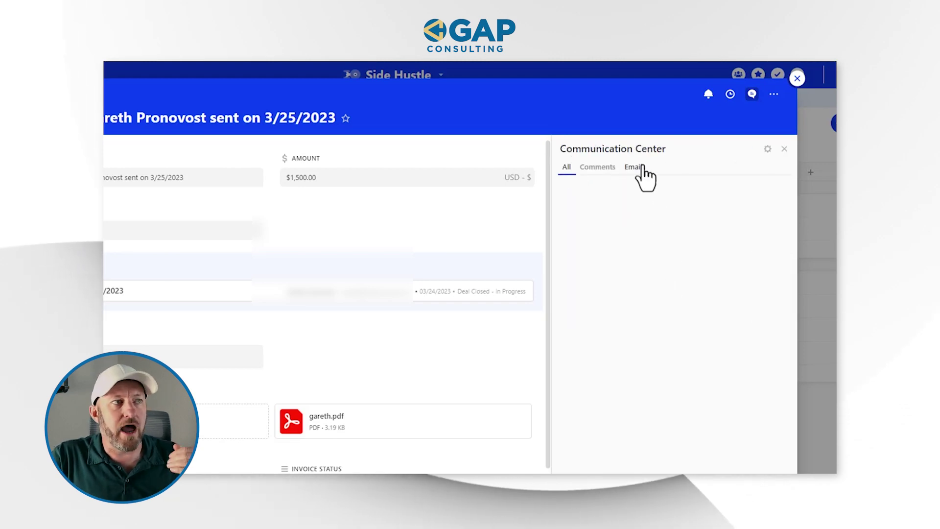
{"action": "left_click", "coordinate": [627, 458]}
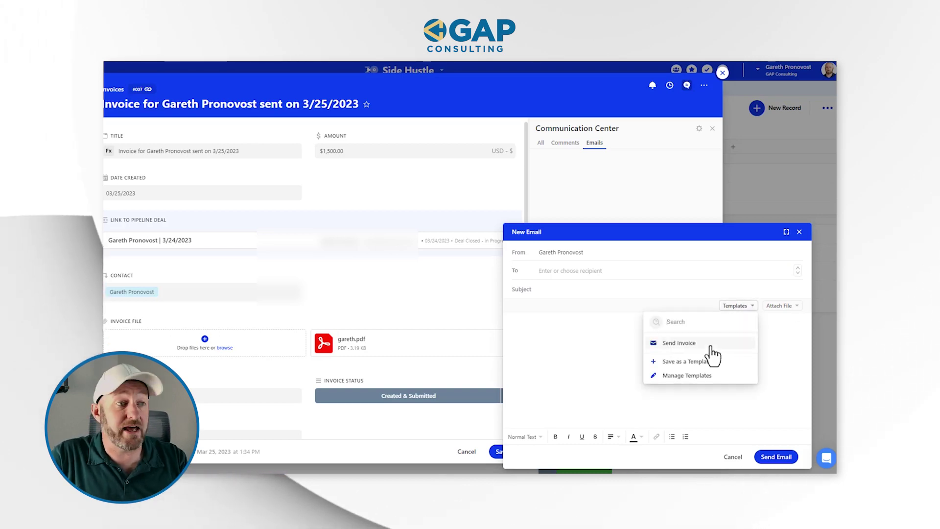
Step: Fill the email from the Send Invoice template, attach the record's invoice PDF, and send it
{"action": "left_click", "coordinate": [709, 344]}
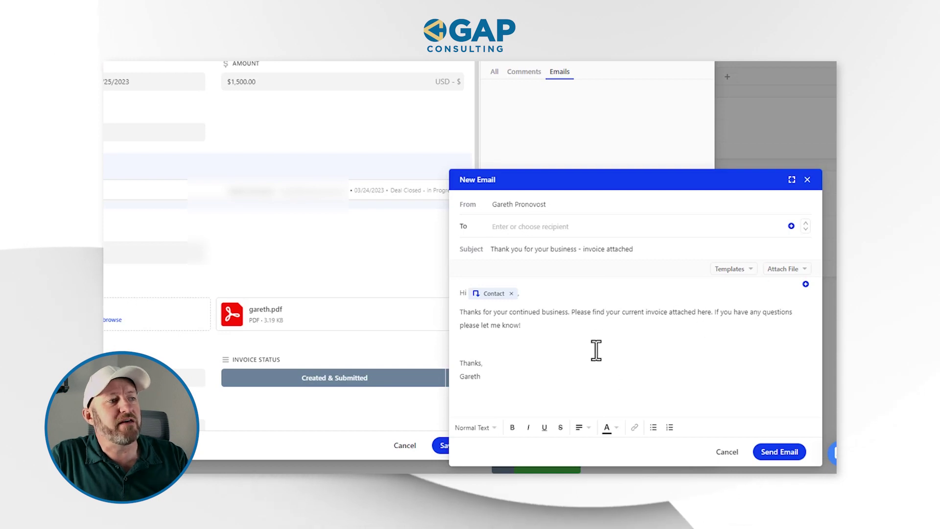
{"action": "left_click_drag", "start_coordinate": [468, 325], "coordinate": [466, 311]}
{"action": "left_click", "coordinate": [464, 312]}
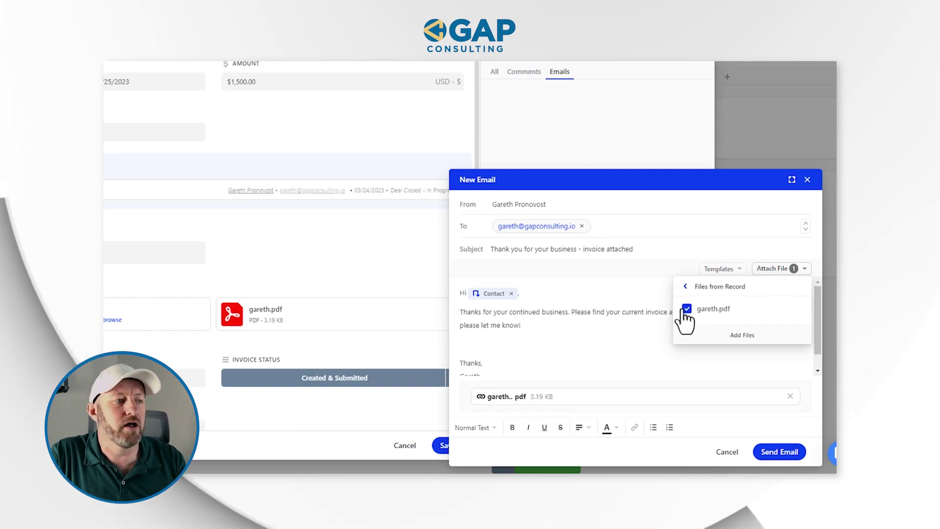
{"action": "left_click", "coordinate": [580, 337]}
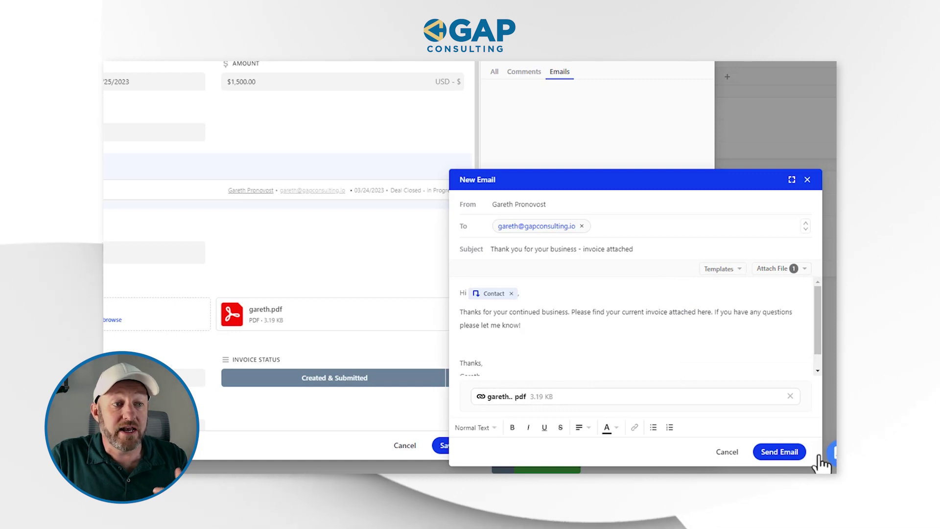
{"action": "left_click", "coordinate": [786, 451]}
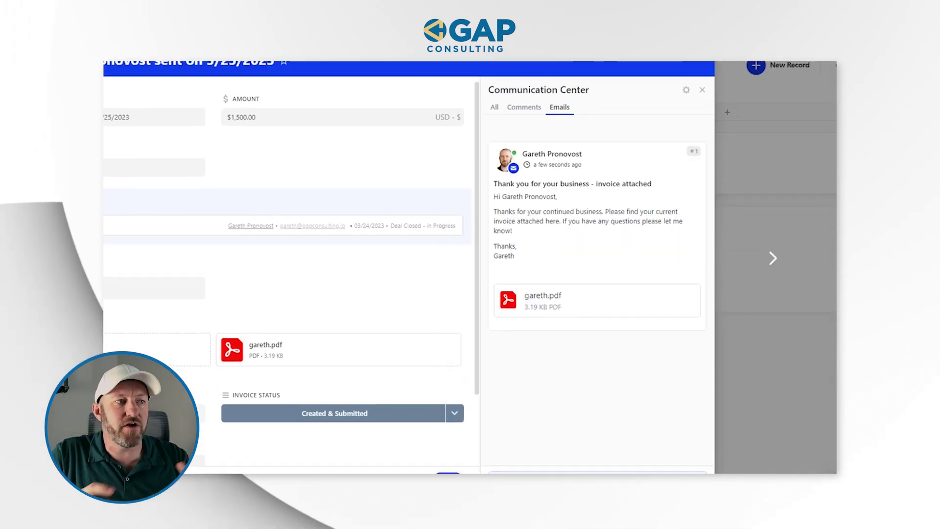
{"action": "mouse_move", "coordinate": [576, 262]}
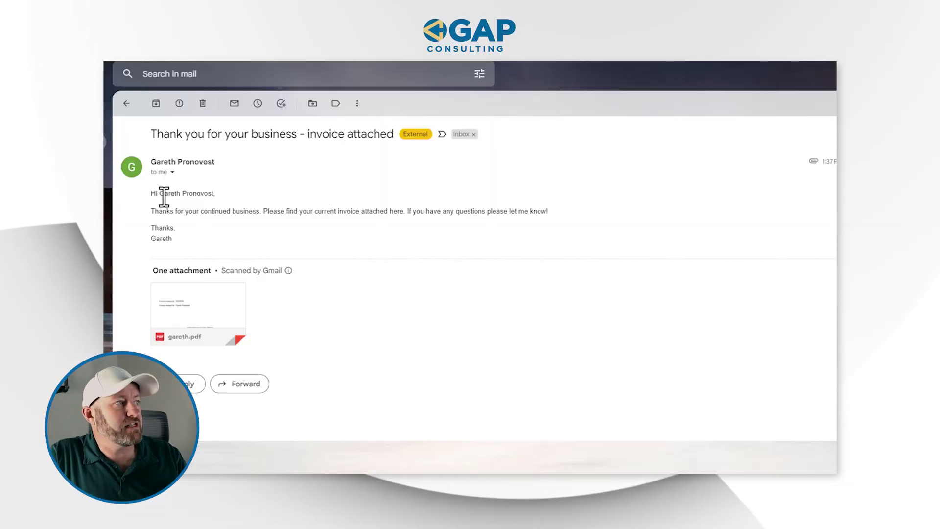
Step: Reply "Thanks all paid!" on the Gmail invoice thread and send it
{"action": "left_click_drag", "start_coordinate": [160, 196], "coordinate": [216, 195]}
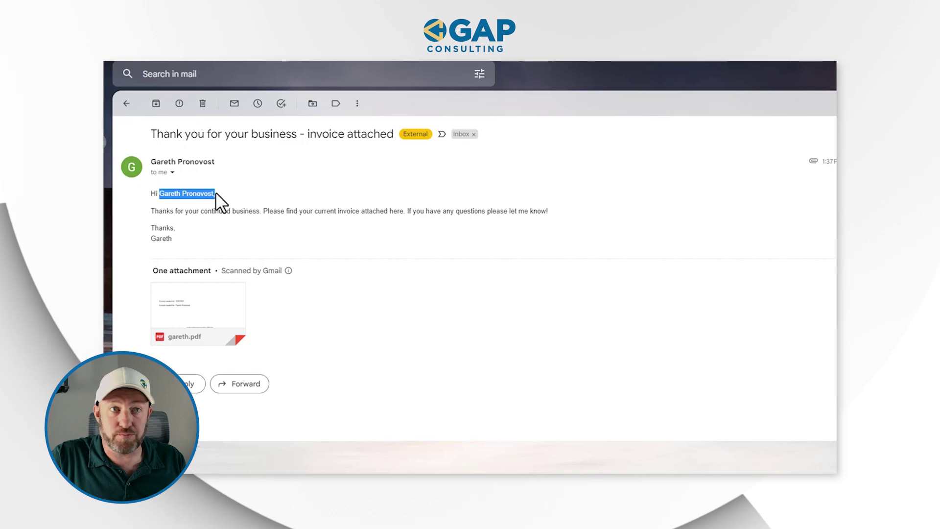
{"action": "mouse_move", "coordinate": [193, 165]}
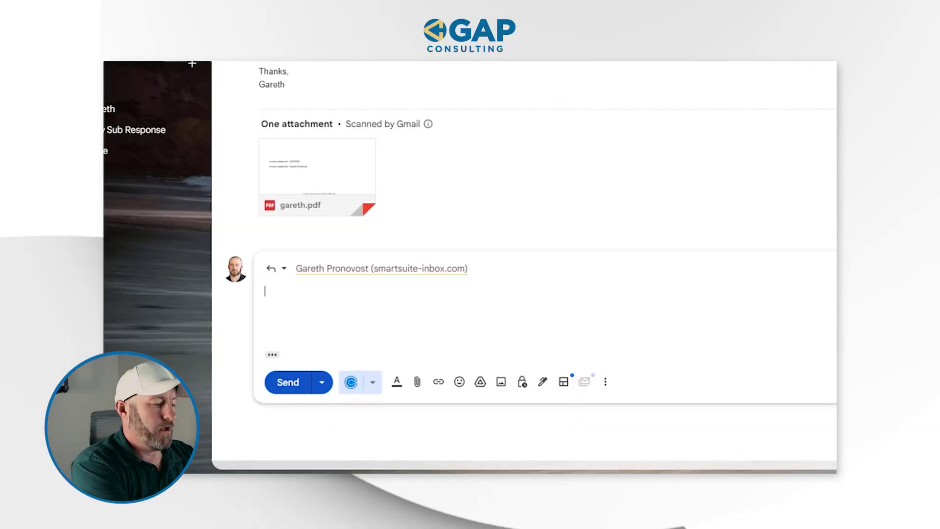
{"action": "type", "text": "Thanks"}
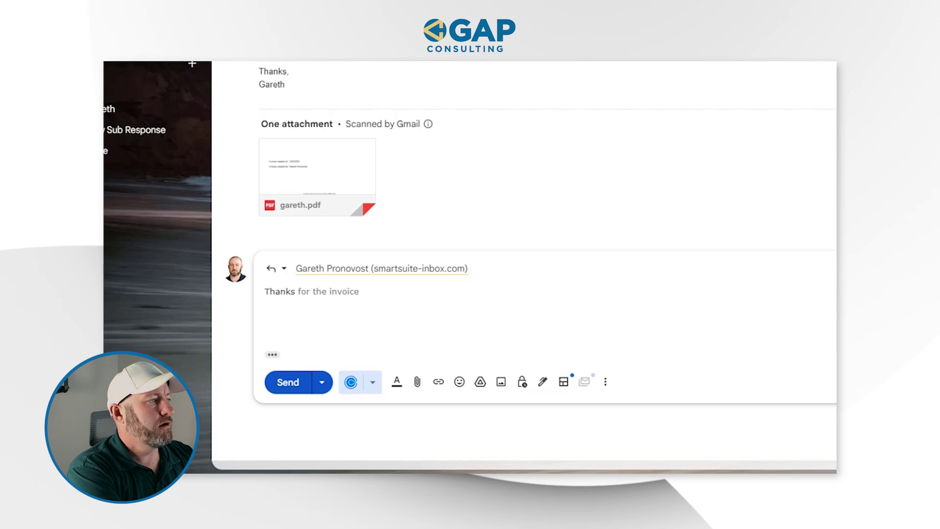
{"action": "key", "text": "ctrl+Return"}
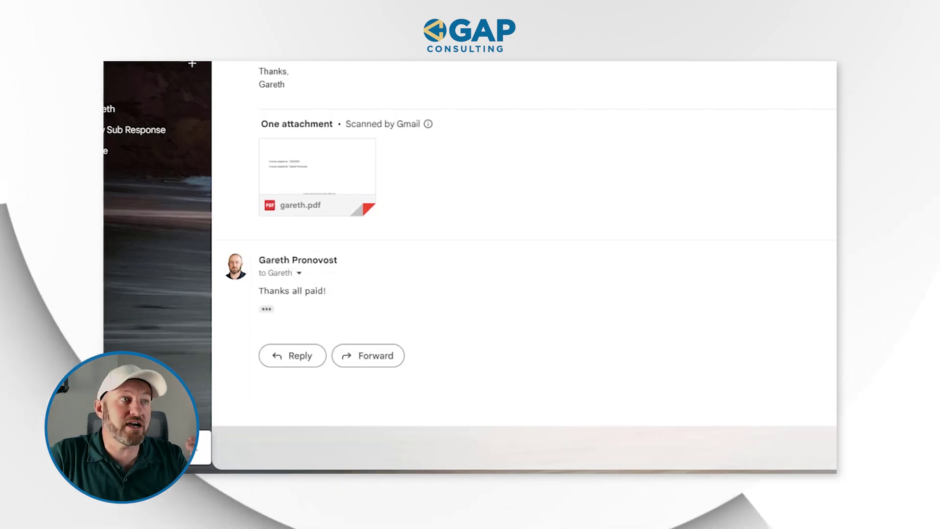
{"action": "scroll", "coordinate": [471, 245], "scroll_direction": "up", "scroll_amount": 4}
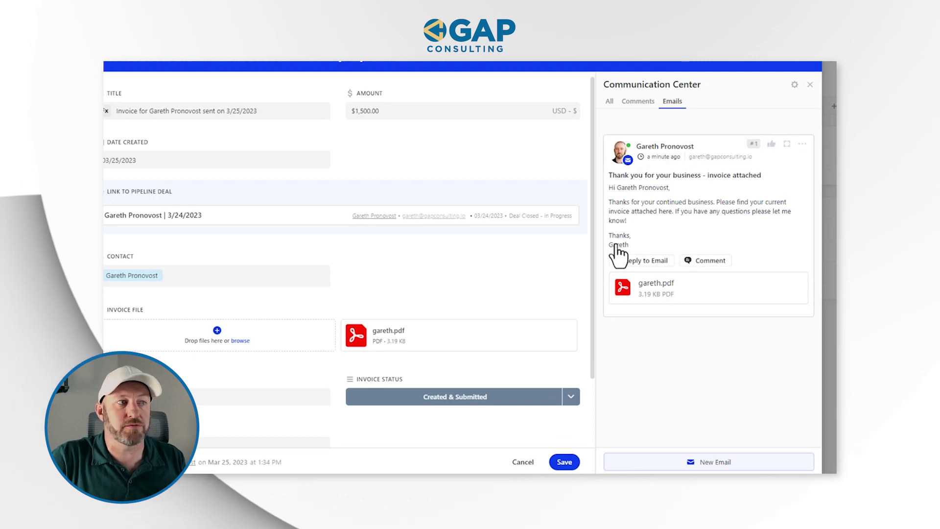